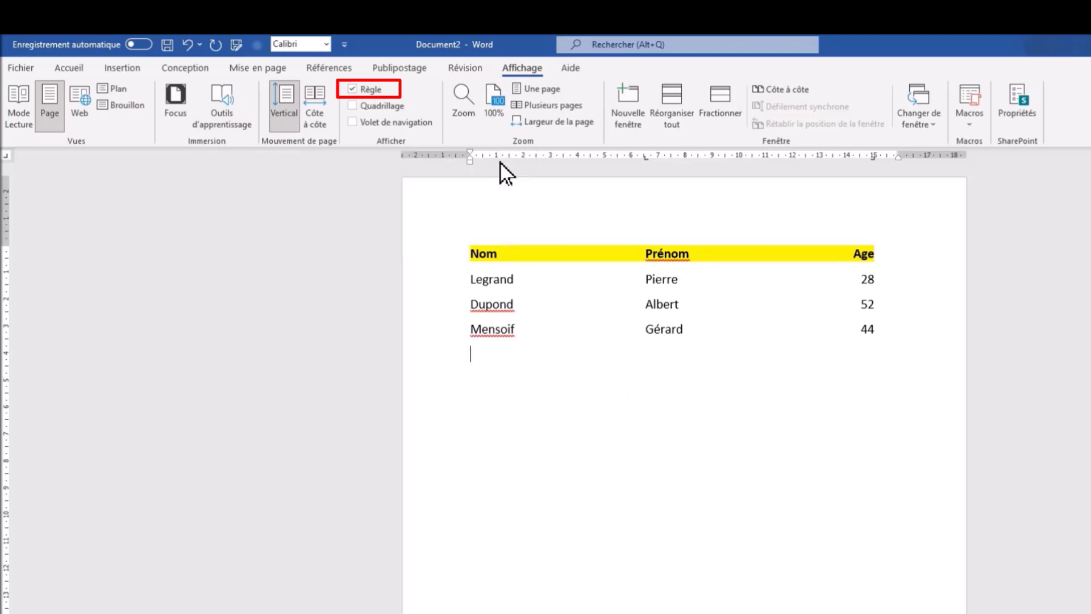
Examine the tab stops on the ruler and cycle through the available tab alignment types, including left and centered
click(643, 157)
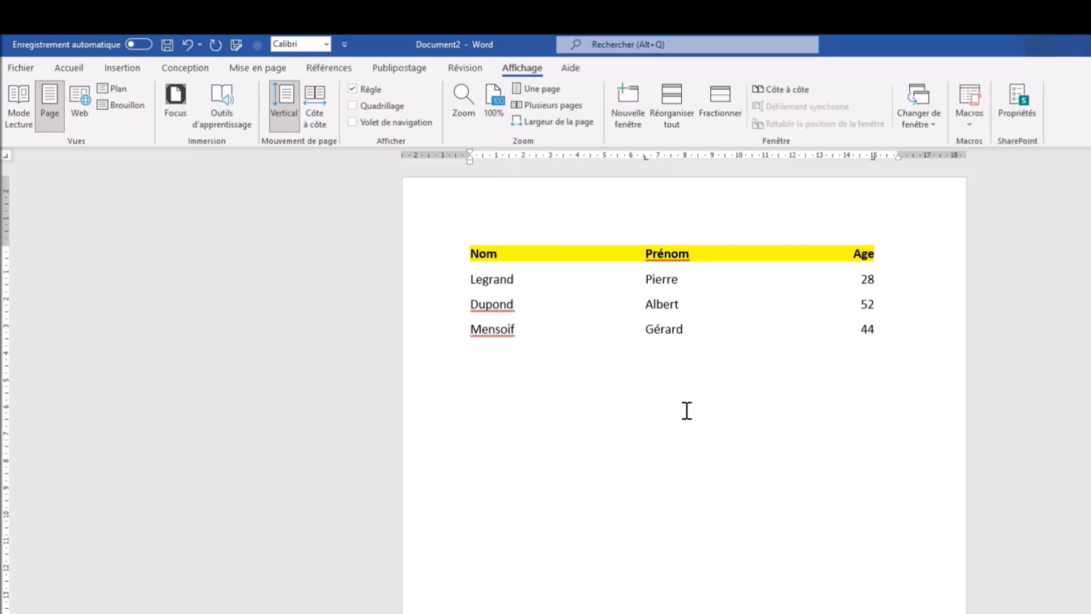
click(6, 155)
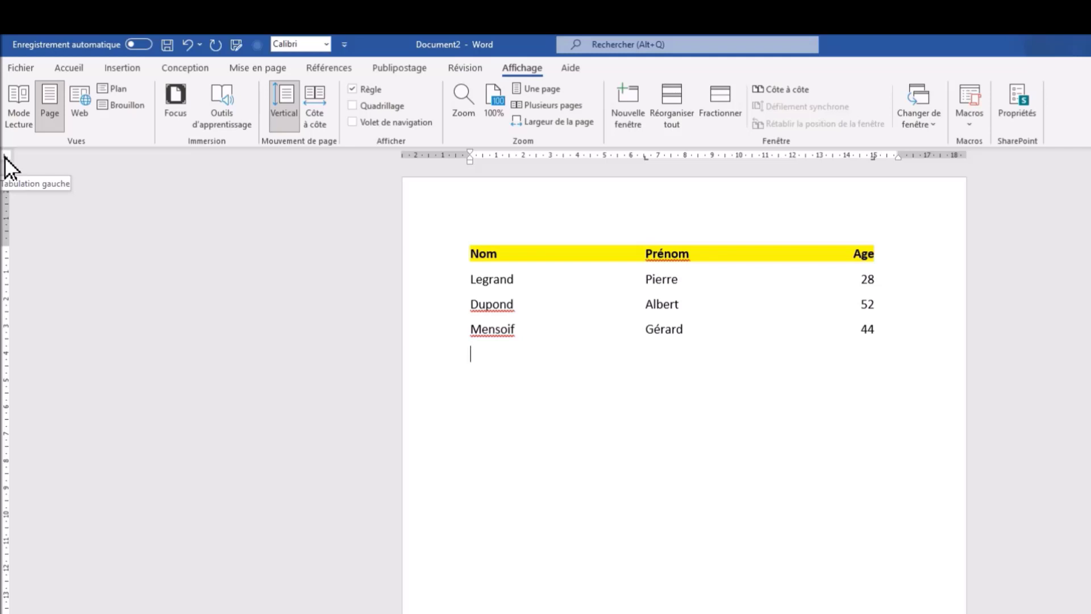
click(7, 156)
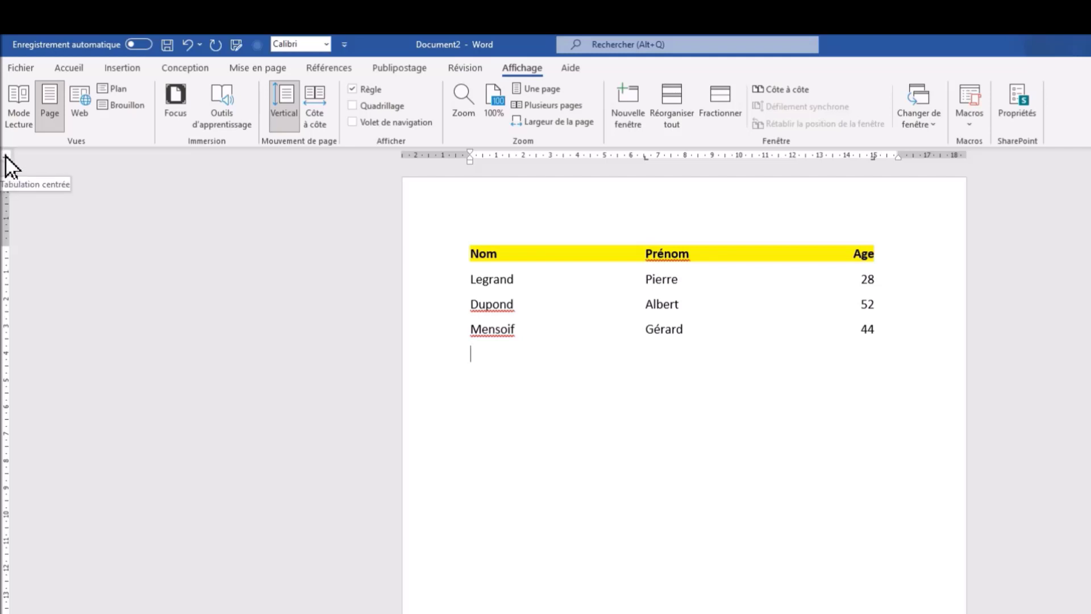
click(7, 157)
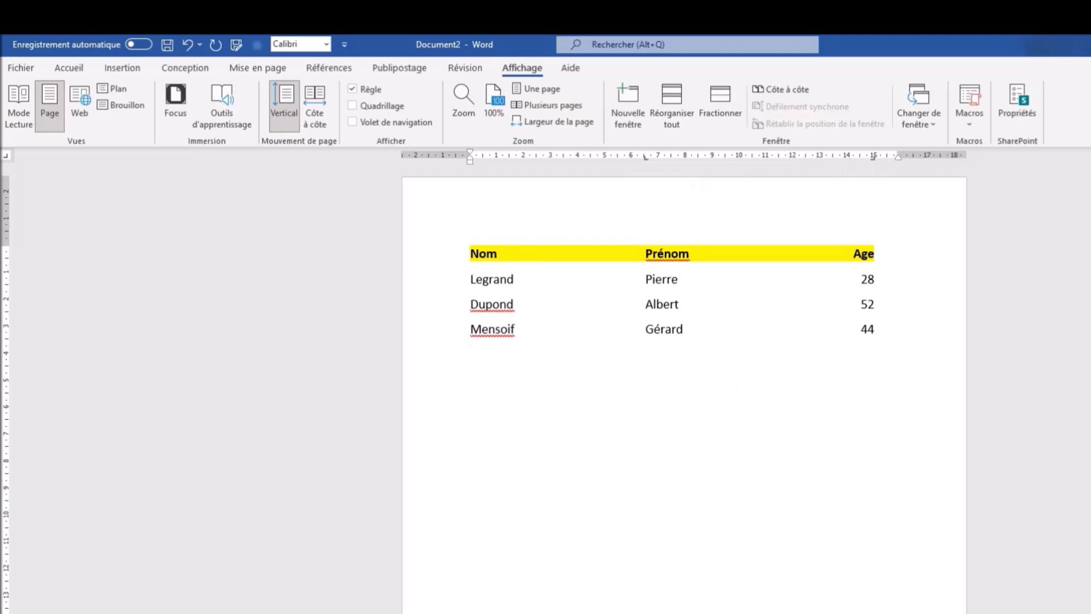
Create a new blank document and set a left tab stop at 5 cm and a right tab stop at about 12.5 cm
key(ctrl+n)
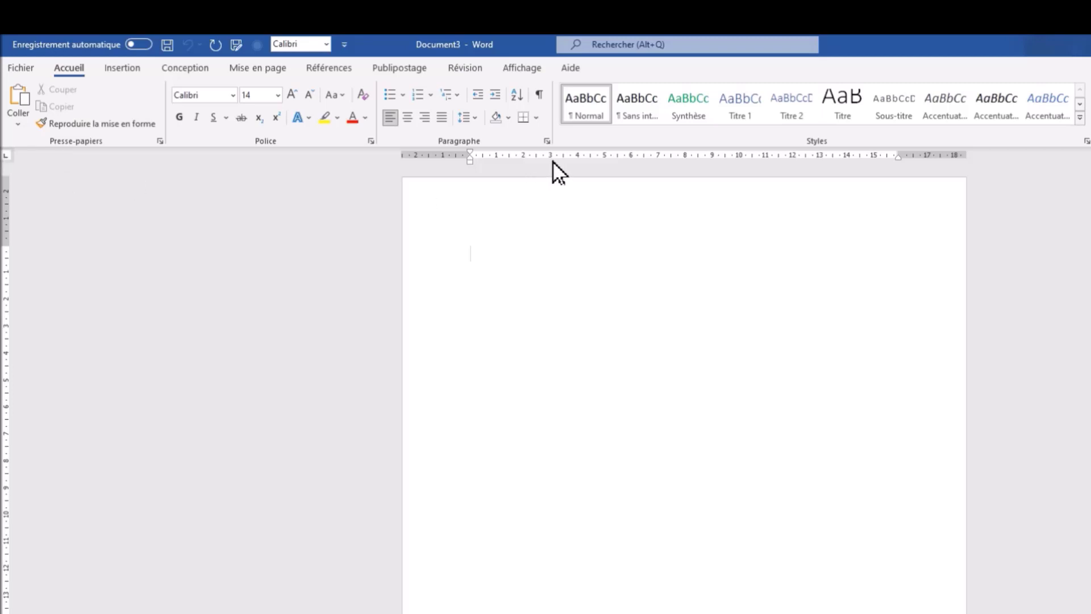
click(603, 155)
click(7, 156)
Enter a header line with "Nom", "Prénom" and "Age" aligned to the tab stops, ending with a new line
text(Nom)
key(Tab)
text(Prénom)
key(Tab)
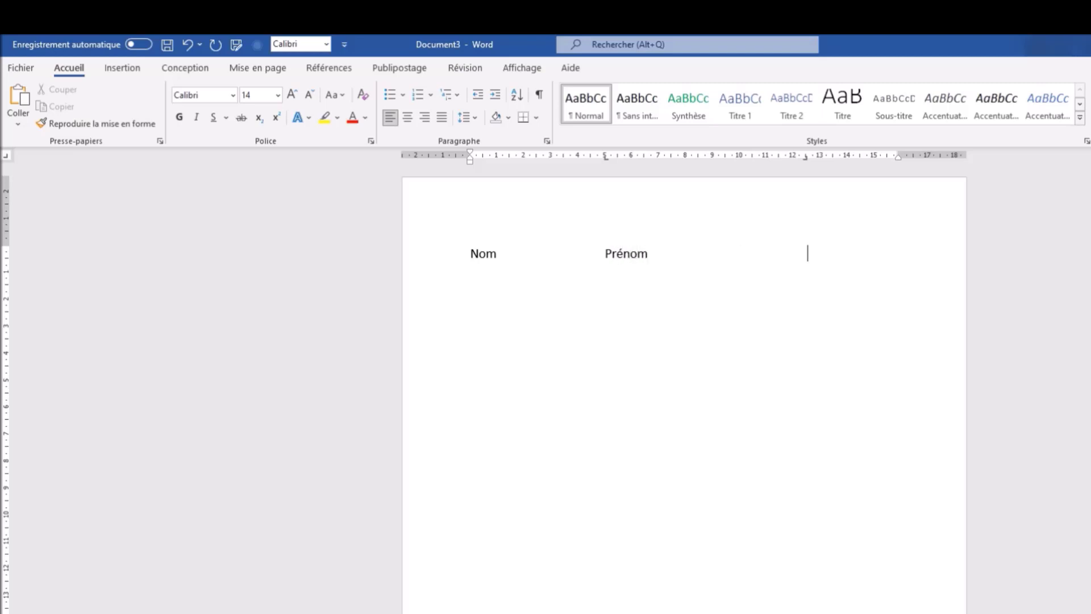
text(Age)
key(Return)
Fill in the first person's surname, first name and age 52 under the headers, aligned to the tab stops
text(Legrand)
key(Tab)
text(Pie)
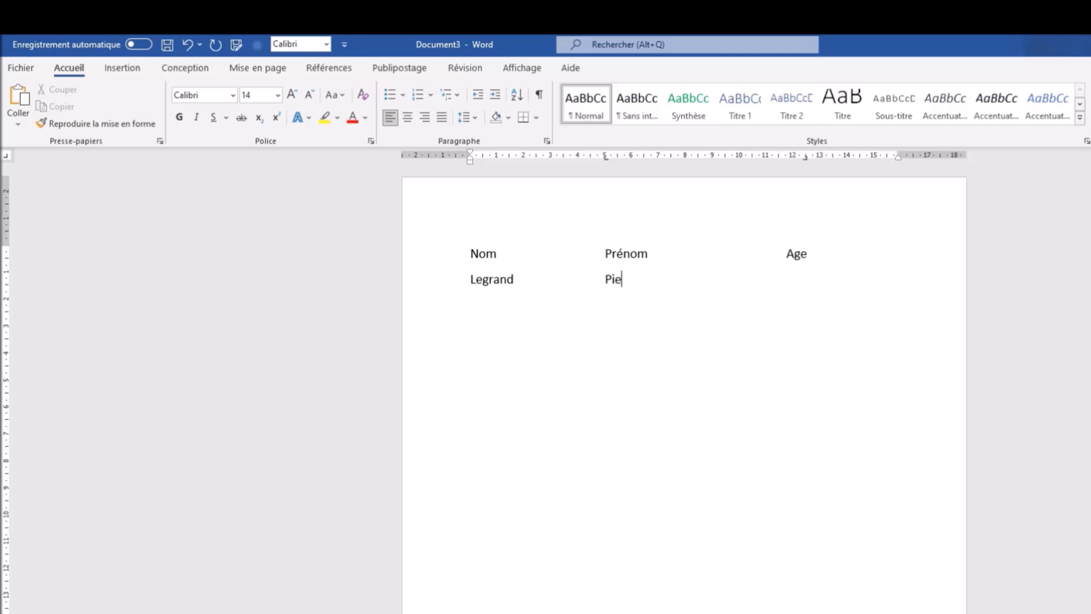
text(rre)
key(Tab)
text(52)
key(Return)
Fill in the second person's surname, first name and age 28 on the following line, aligned to the tab stops
text(Dupond)
key(Tab)
text(Albert)
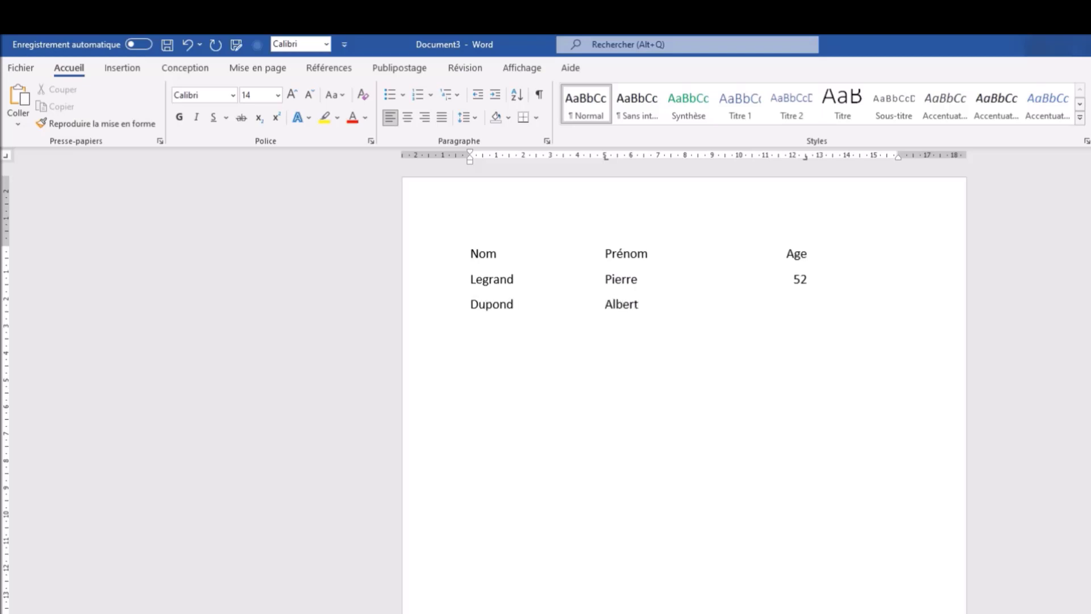
key(Tab)
text(28)
key(Return)
Fill in the third person's surname, first name and age 44, aligned to the tab stops, and start a new line
text(Mensoif)
key(Tab)
text(Gérard)
key(Tab)
text(44)
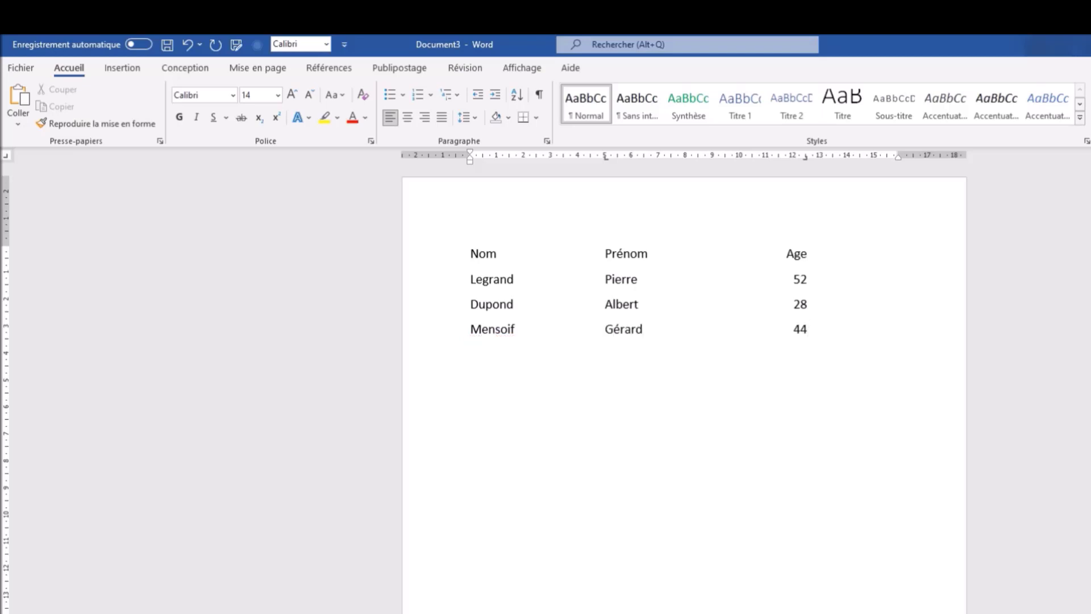
key(Return)
Highlight the header line from "Nom" to "Age" in yellow
click(469, 252)
drag(531, 250, 803, 263)
click(325, 117)
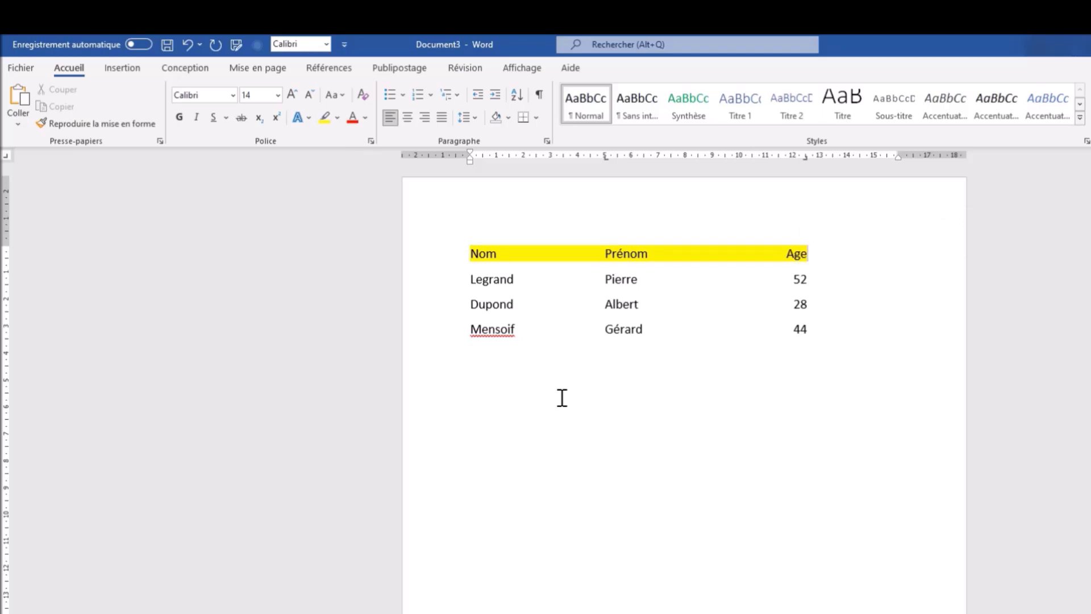
click(501, 357)
Create another blank document and set a centered tab stop at about 7.5 cm
click(23, 68)
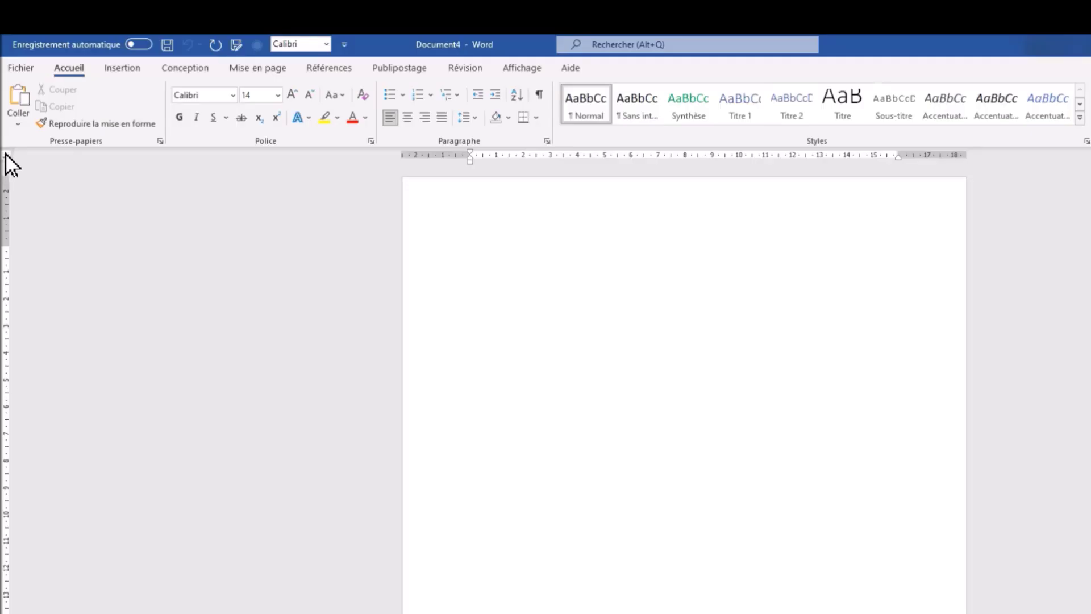
click(672, 156)
Enter "Ceci est", "un" and "exemple" on three separate lines, each aligned to the centered tab stop
text(Ceci est)
key(Return)
key(Tab)
text(un)
key(Return)
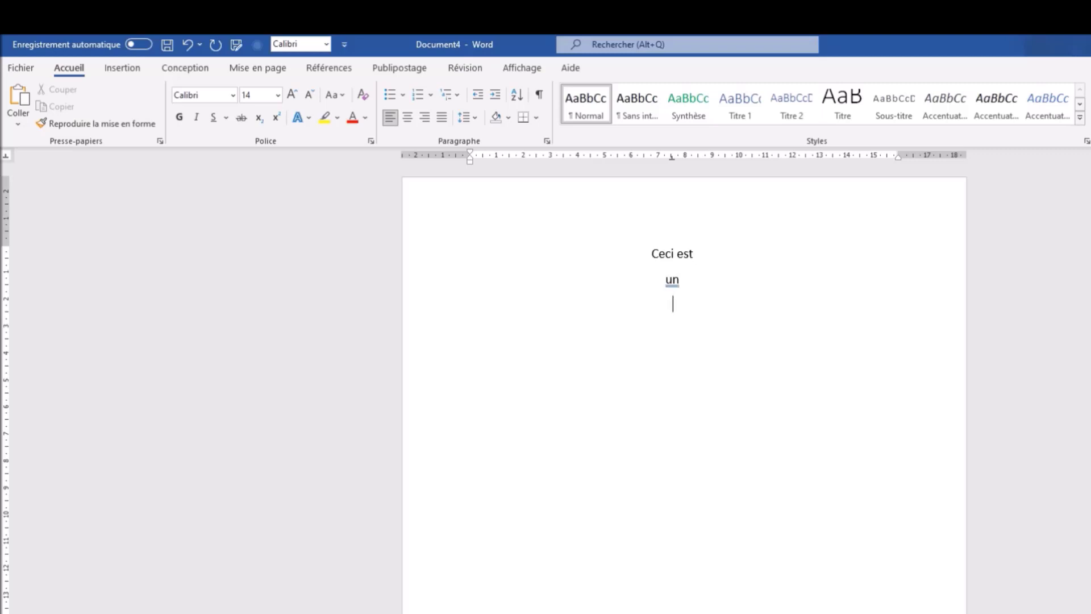
text(exemple)
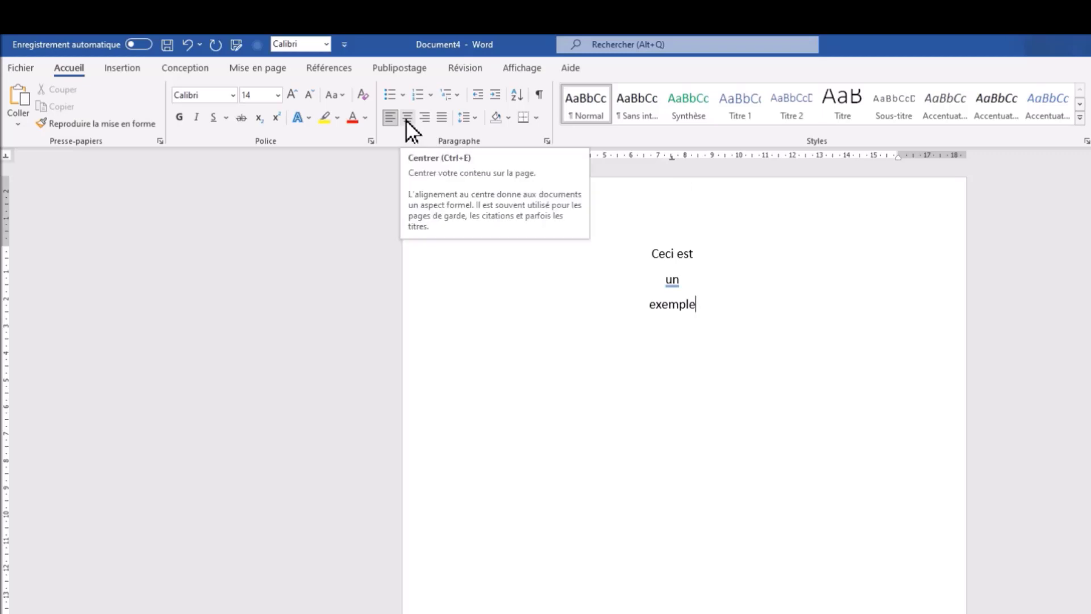
Delete the three centered lines of text and remove the centered tab stop from the ruler
drag(696, 306, 650, 254)
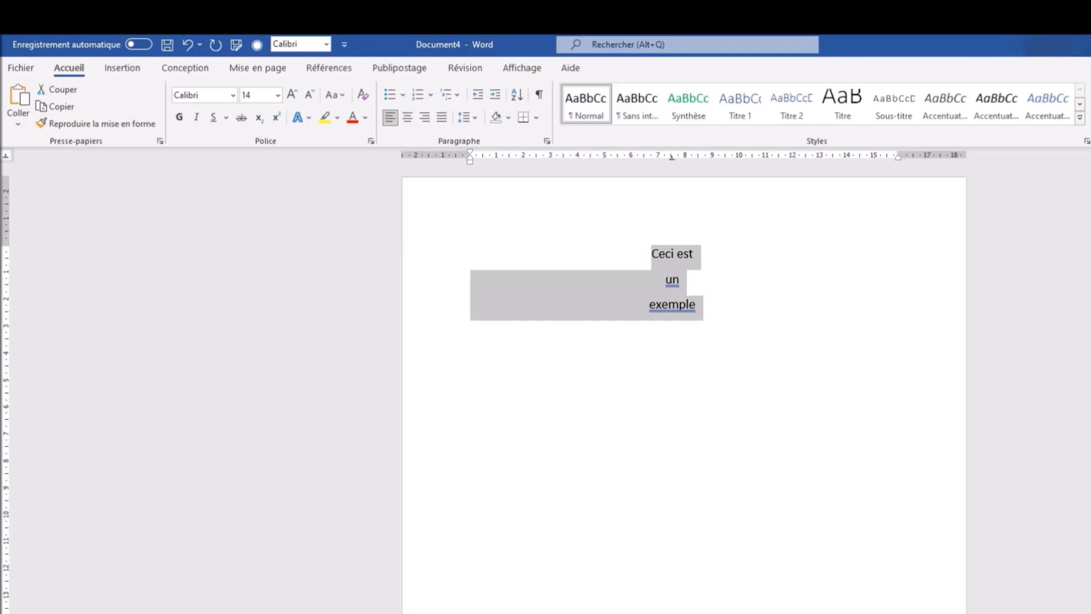
key(Delete)
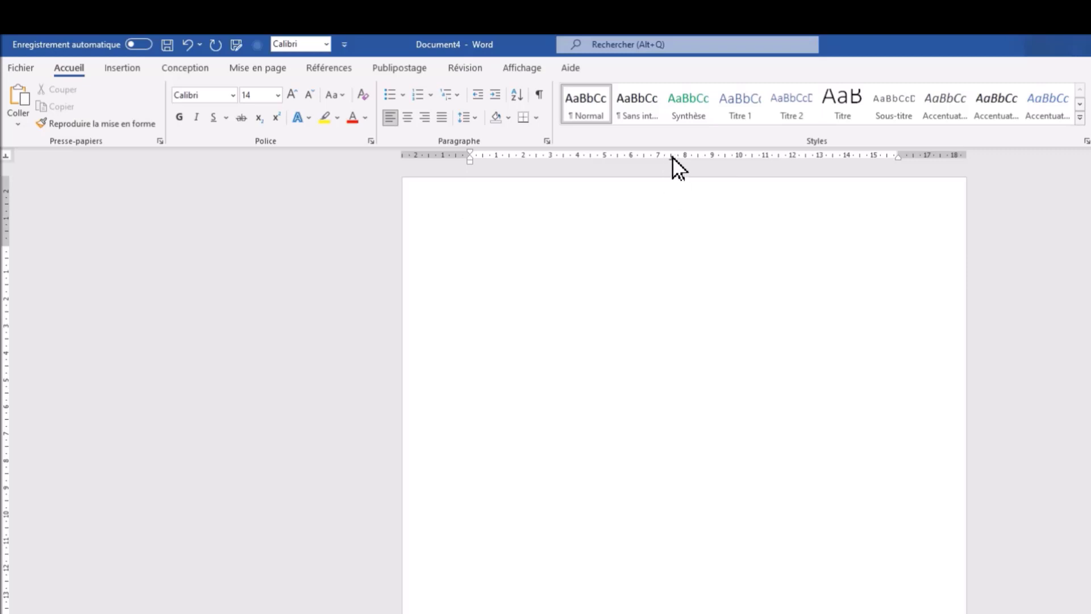
drag(672, 158, 675, 176)
Insert a table with two columns and five rows
click(125, 67)
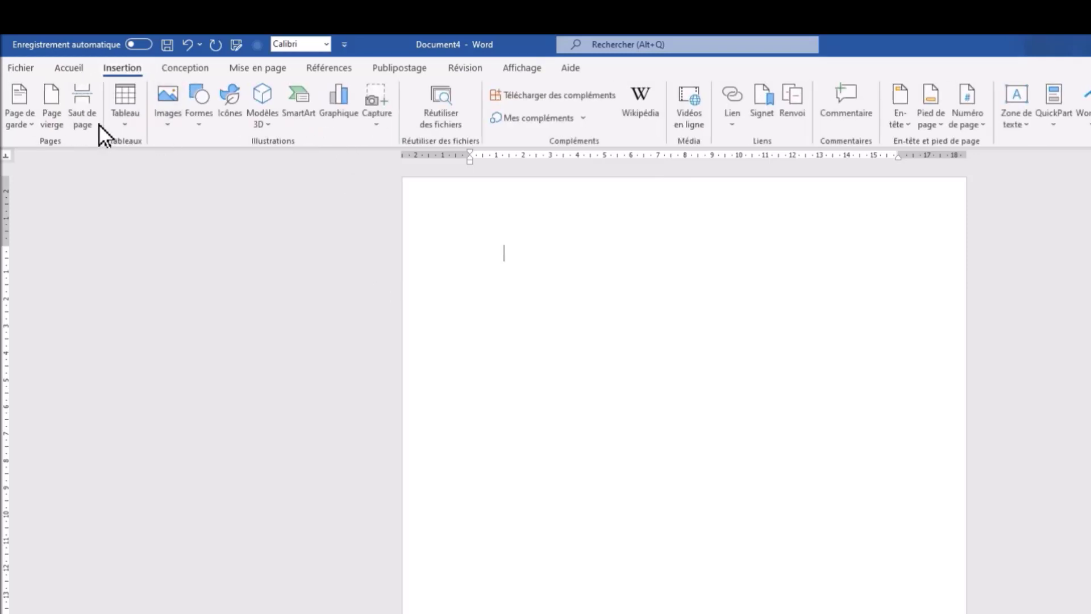
click(117, 103)
click(137, 231)
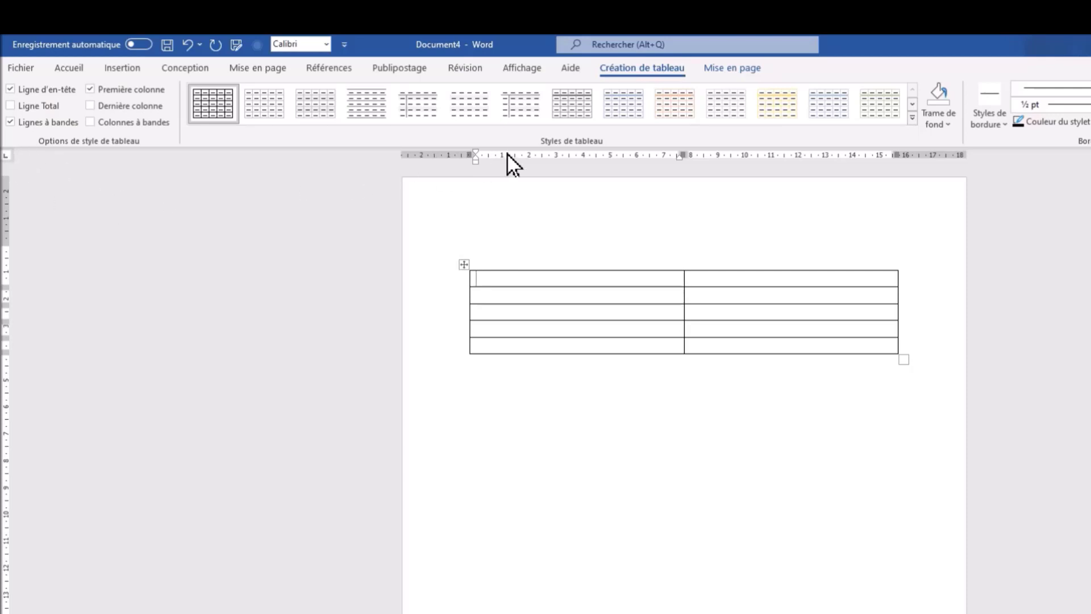
Set a left tab stop at about 4.25 cm in the first table cell and enter a first name there
click(589, 156)
text(Albert)
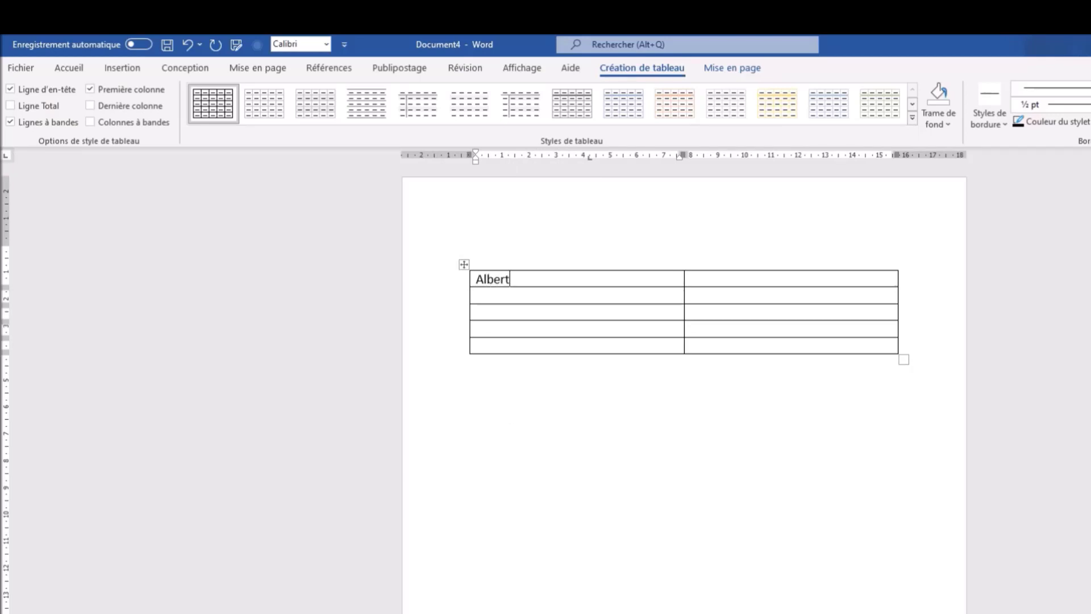
key(Tab)
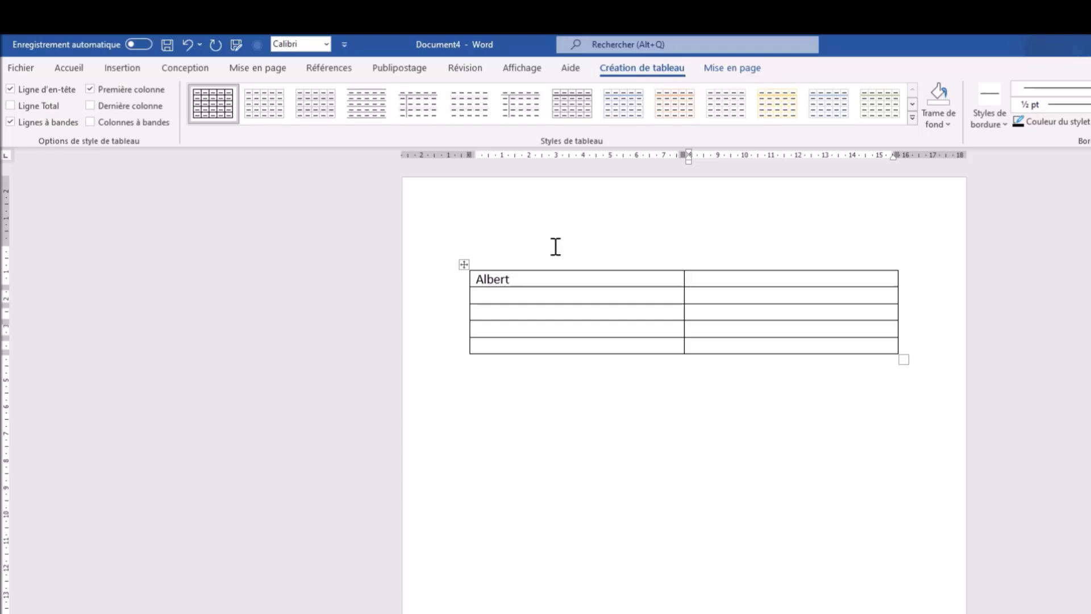
Advance to the tab stop inside the first cell, enter the person's surname there, and move on to the next cell
click(597, 281)
key(ctrl+Tab)
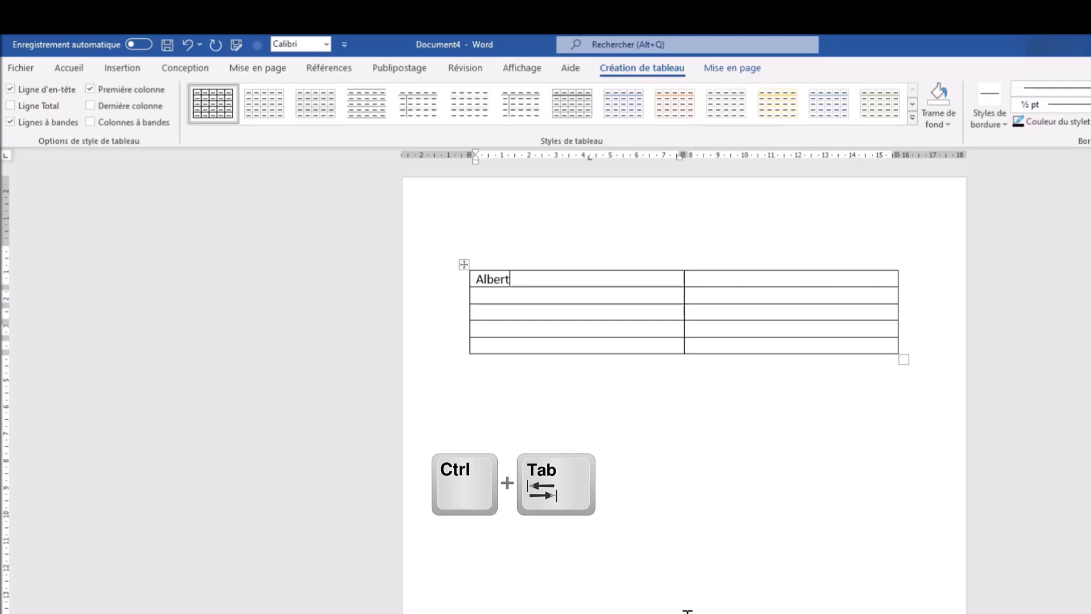
key(ctrl+Tab)
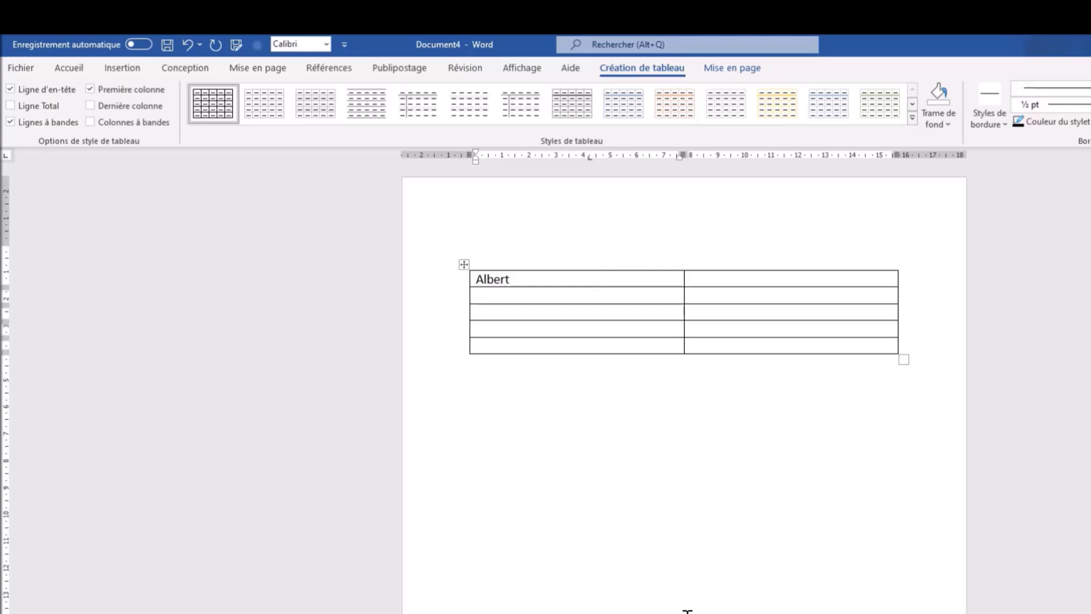
text(Dupond)
key(Tab)
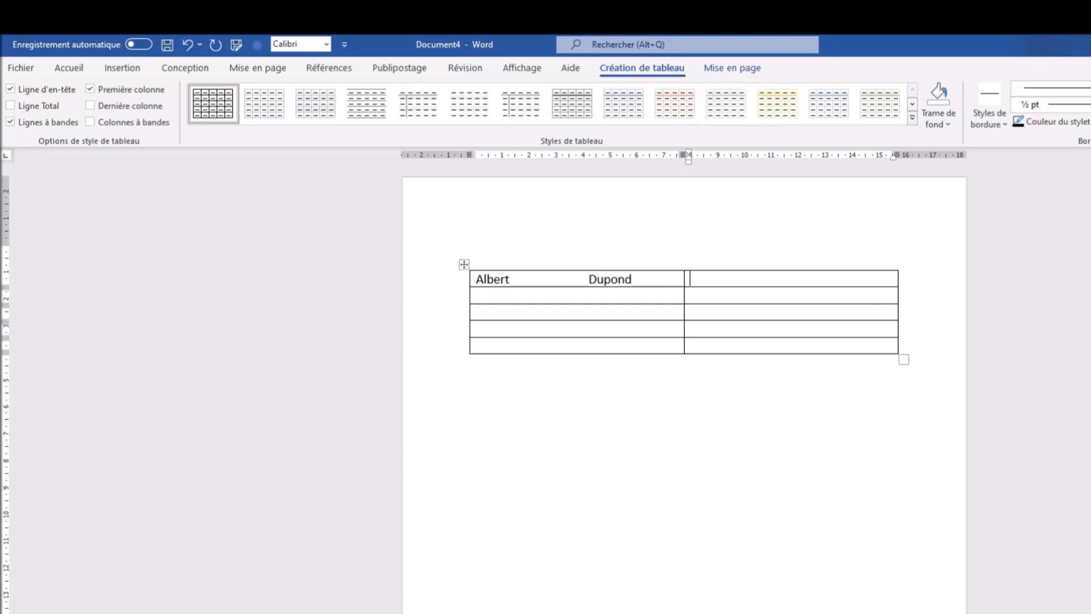